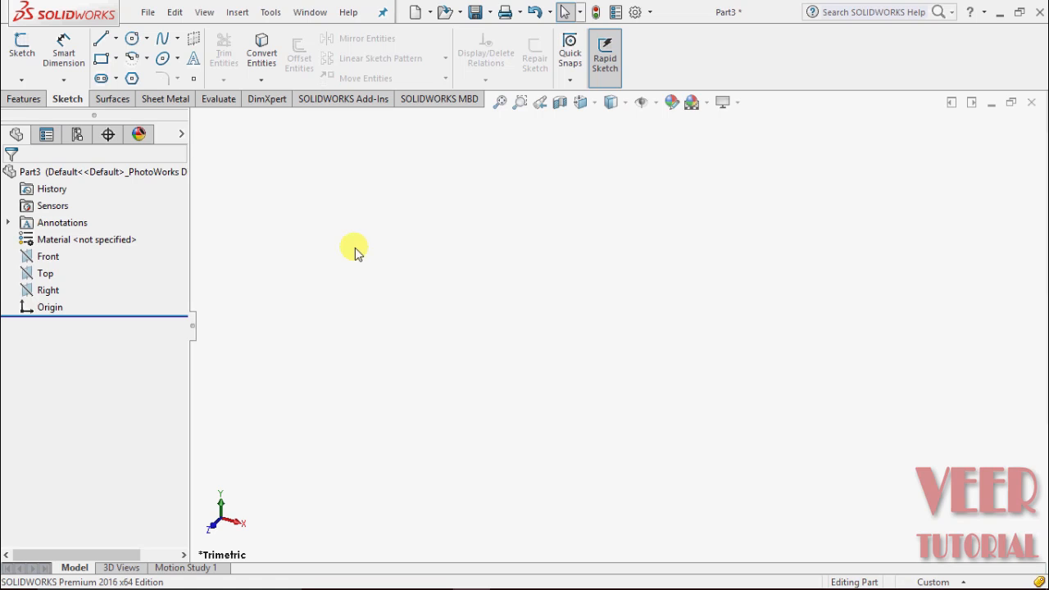
Start a new sketch on the Top plane with the Line tool
click(116, 39)
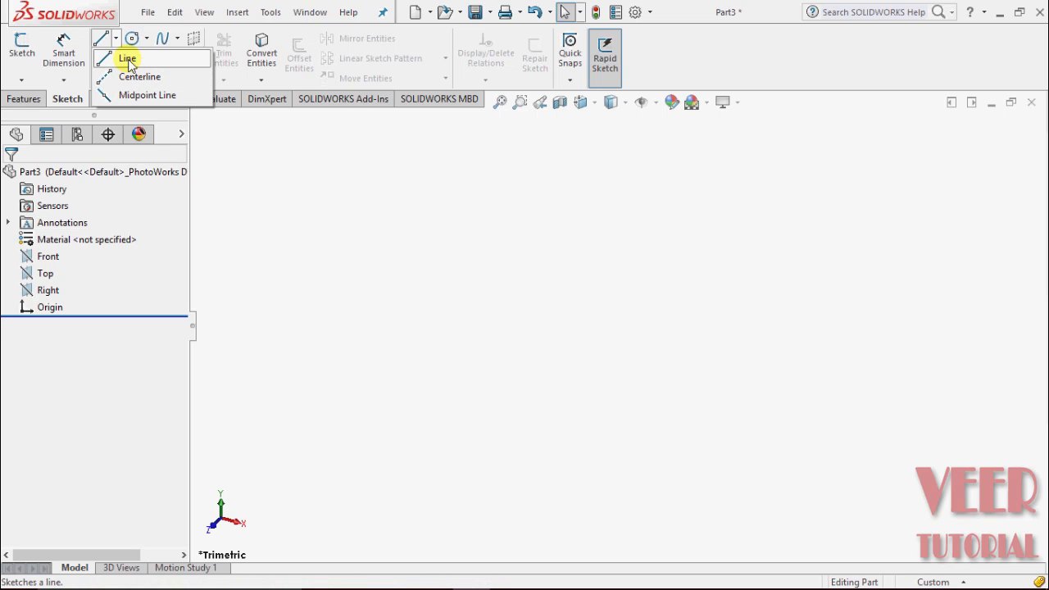
click(128, 59)
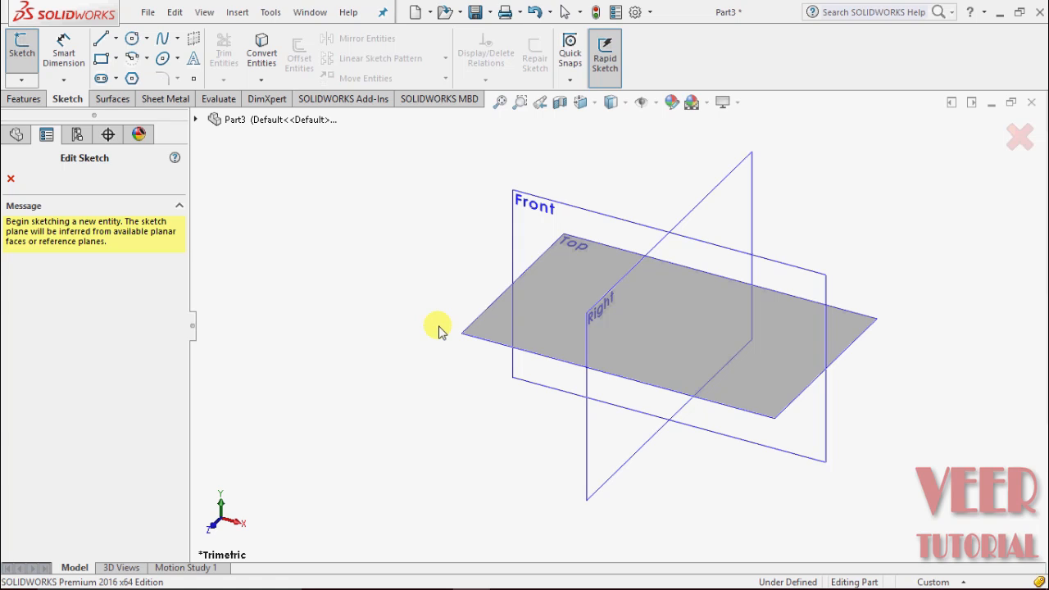
click(492, 322)
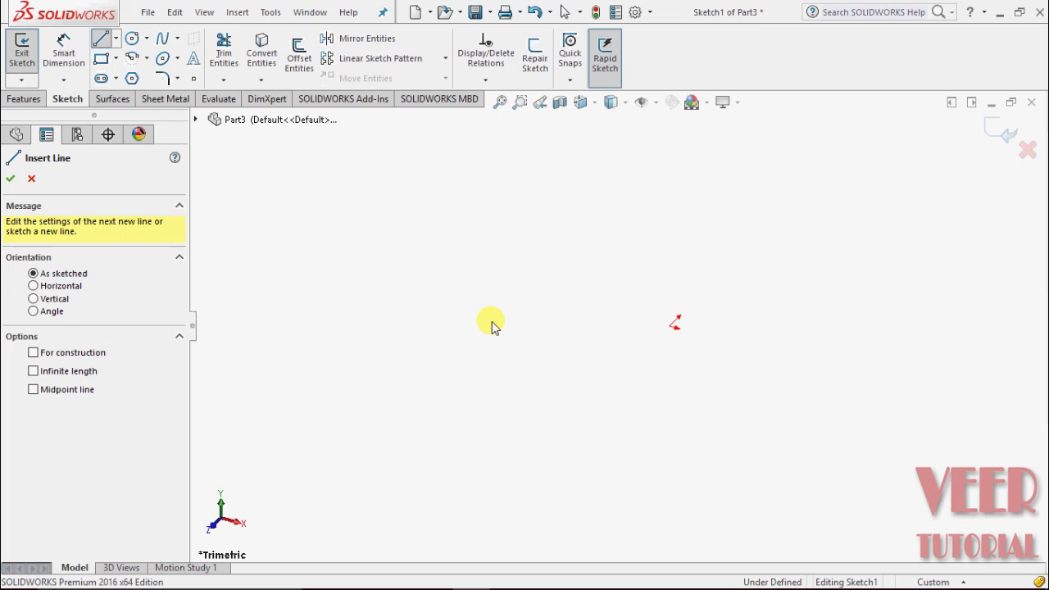
click(492, 322)
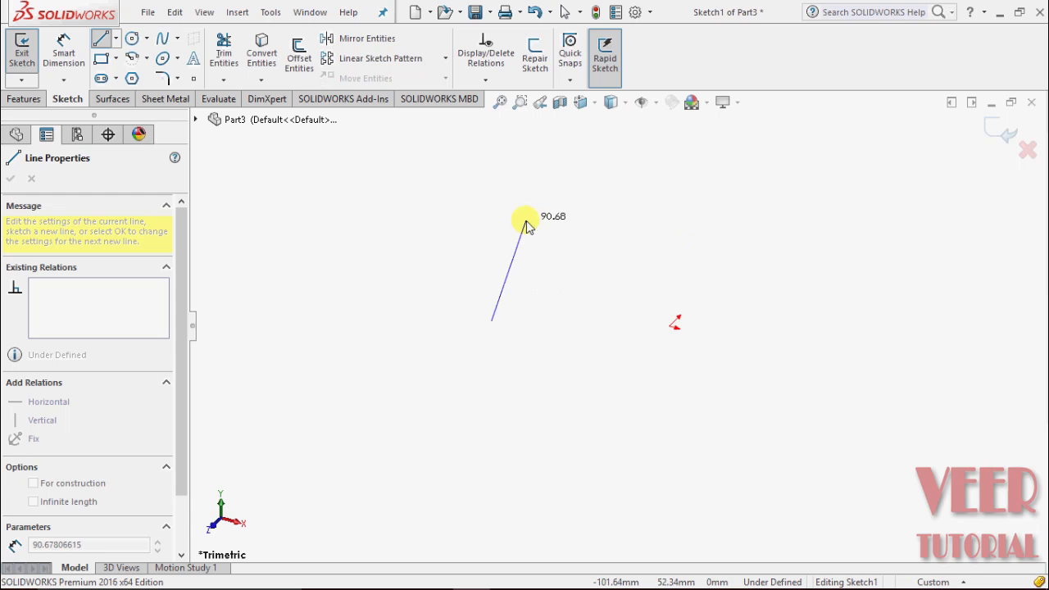
right_click(568, 235)
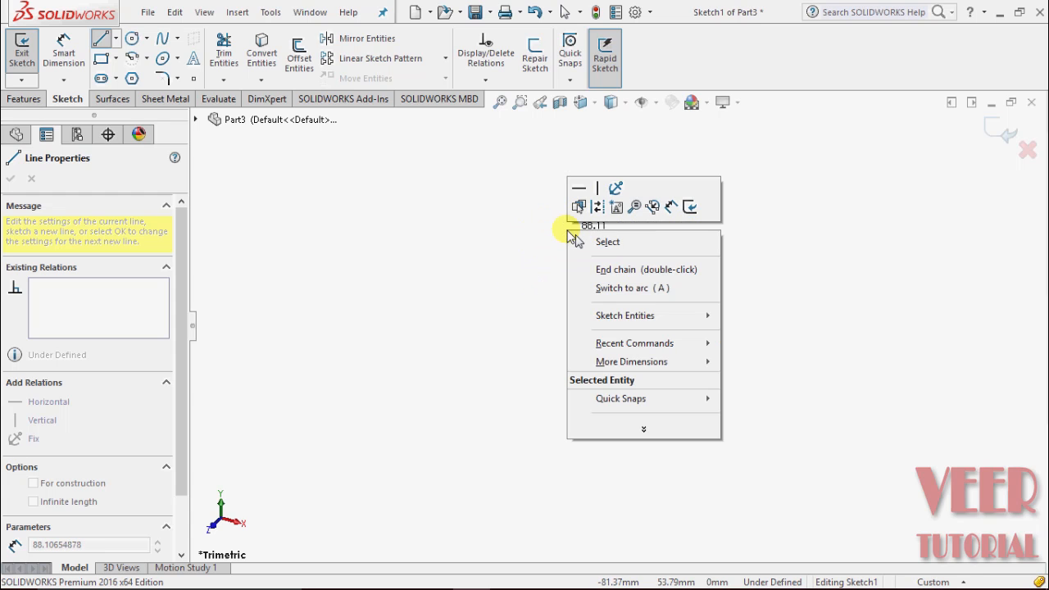
click(631, 270)
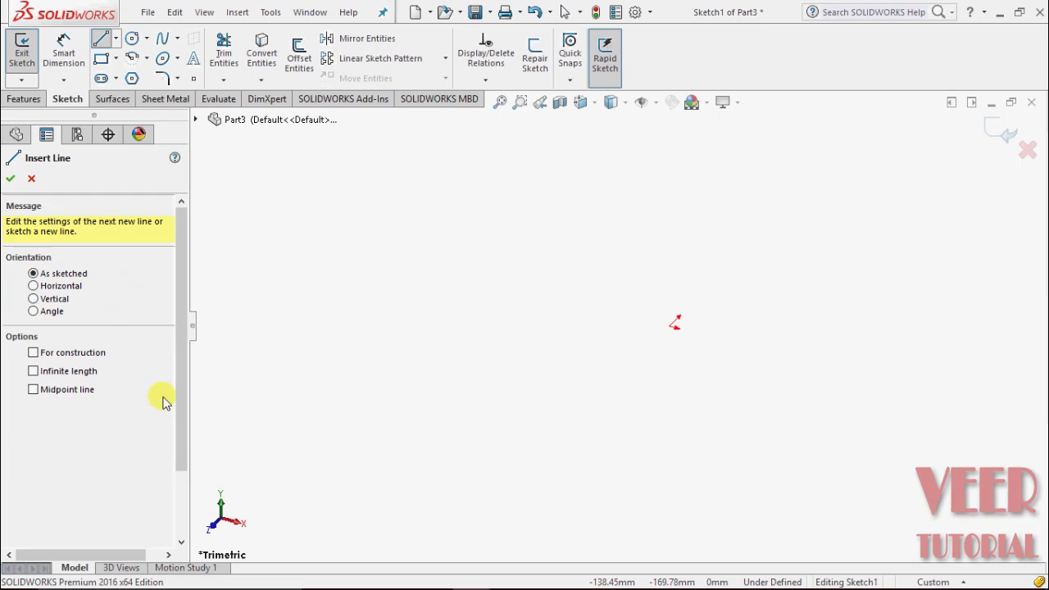
Sketch a closed four-sided outline around the origin with connected lines, its first side about 183 mm and its last about 180 mm long
click(390, 344)
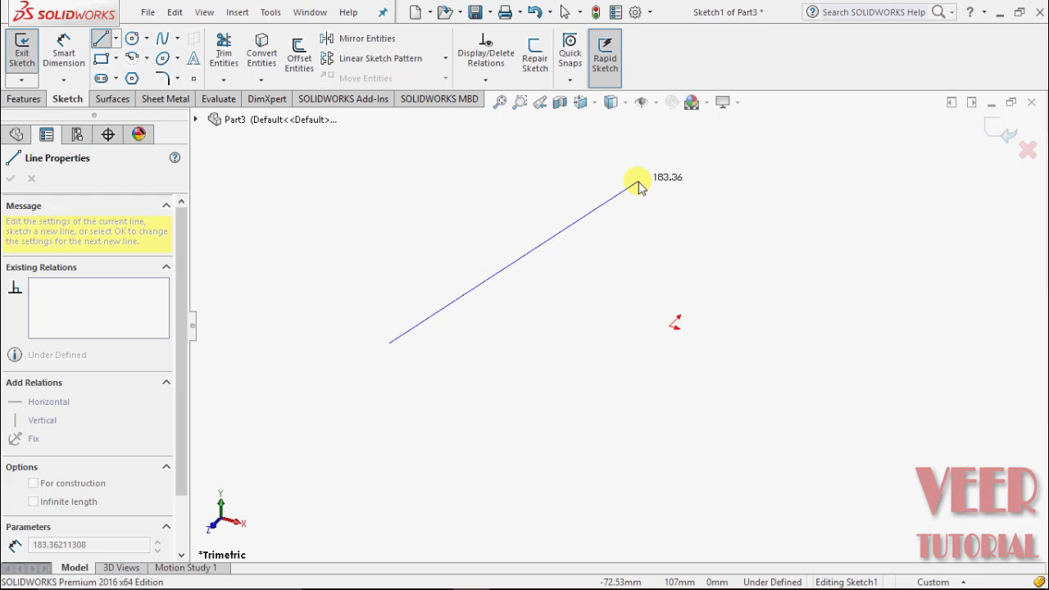
click(638, 181)
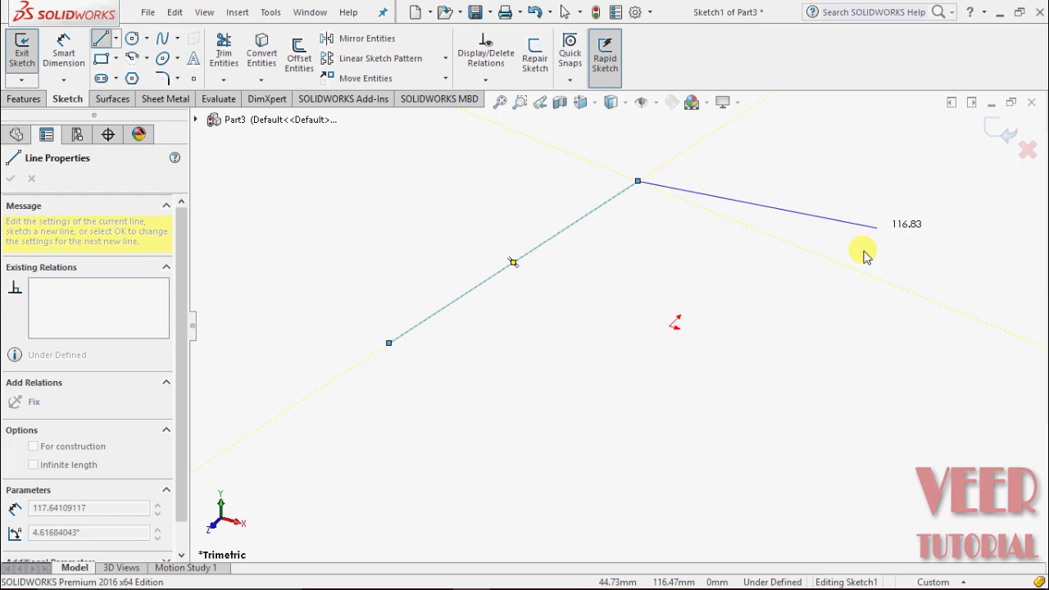
click(943, 402)
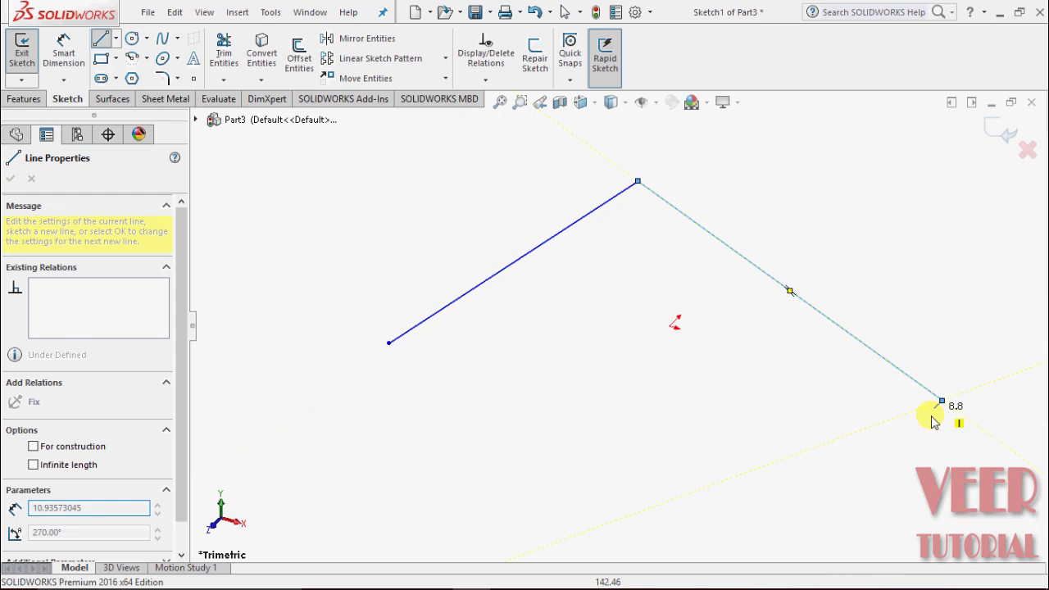
click(595, 514)
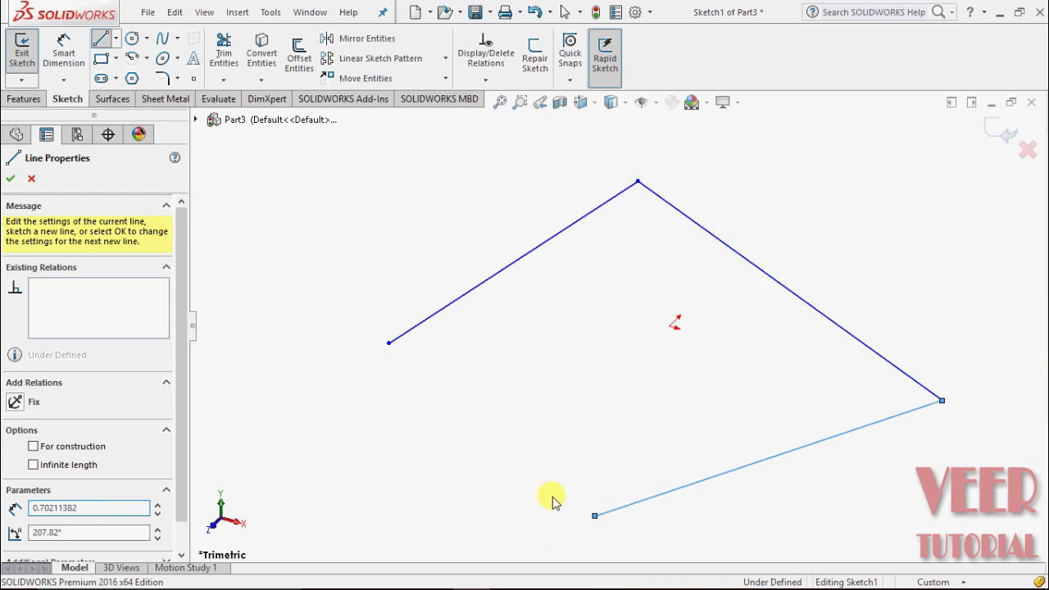
click(389, 345)
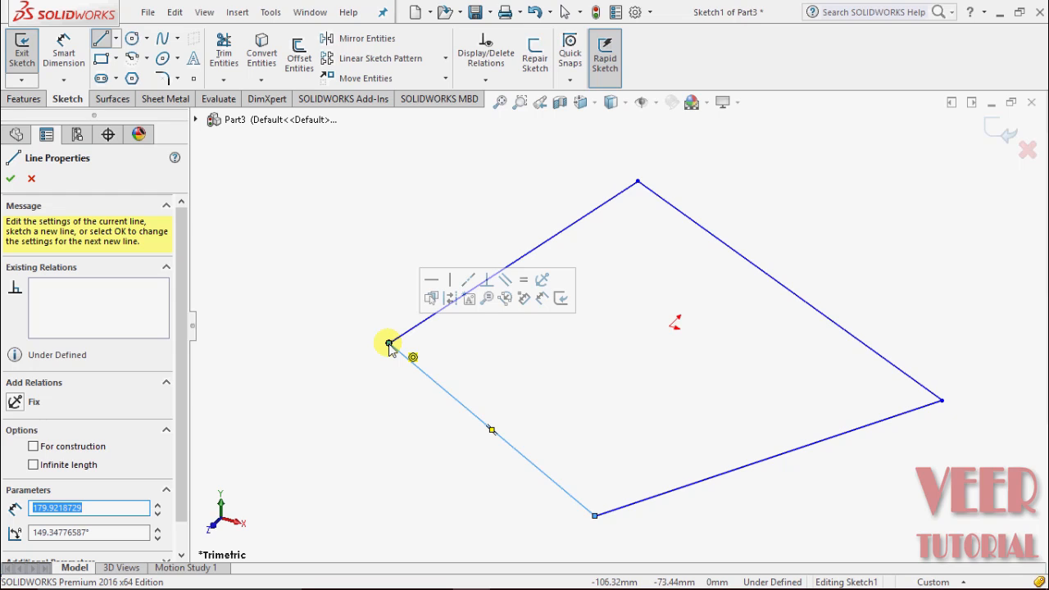
right_click(389, 345)
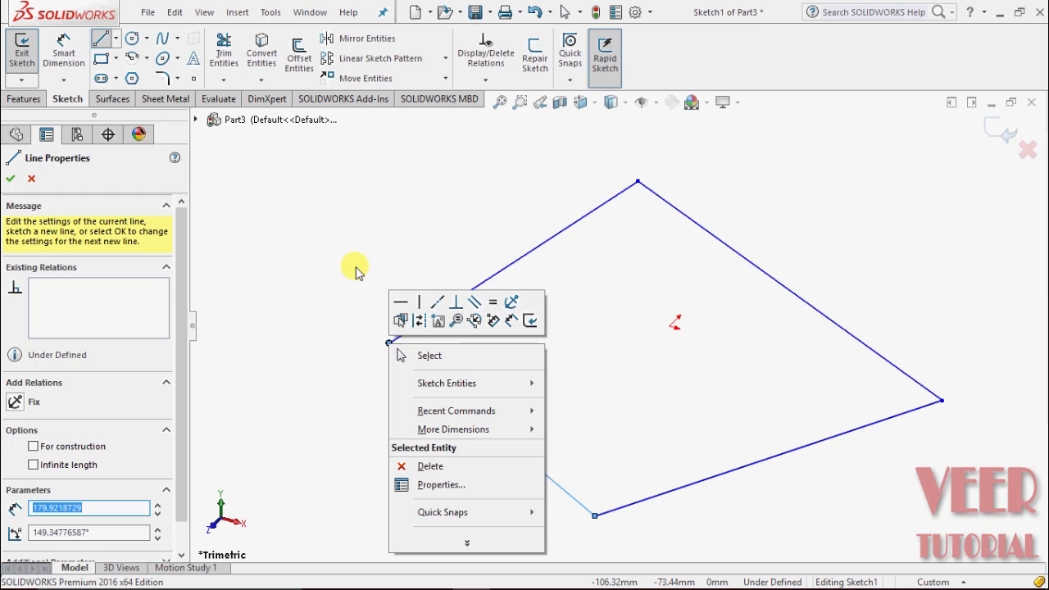
Sketch a separate slanted line outside the outline, beside its first side, end the chain and leave the Line command
click(331, 335)
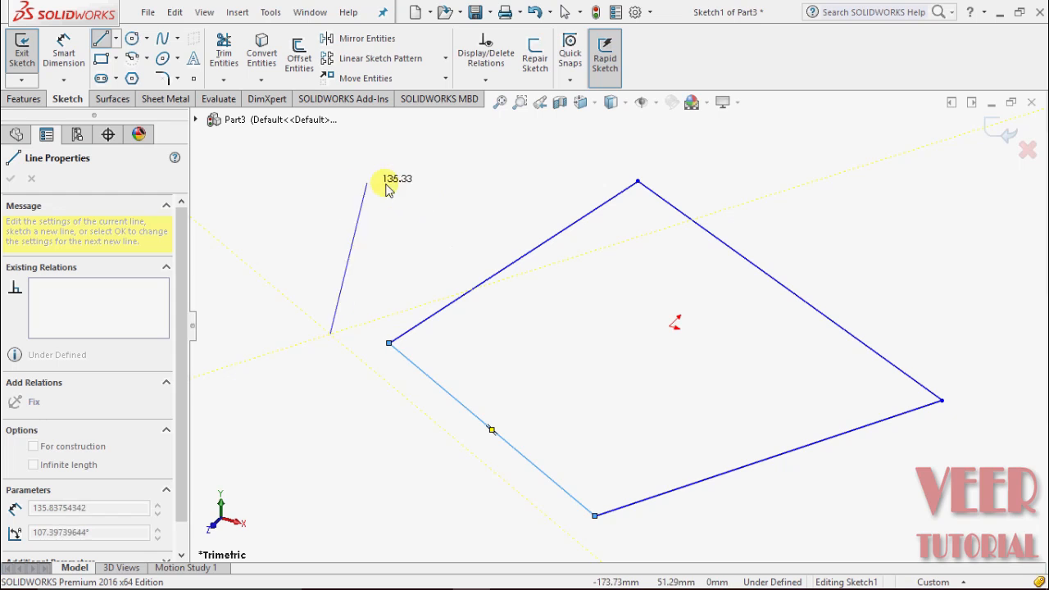
click(462, 189)
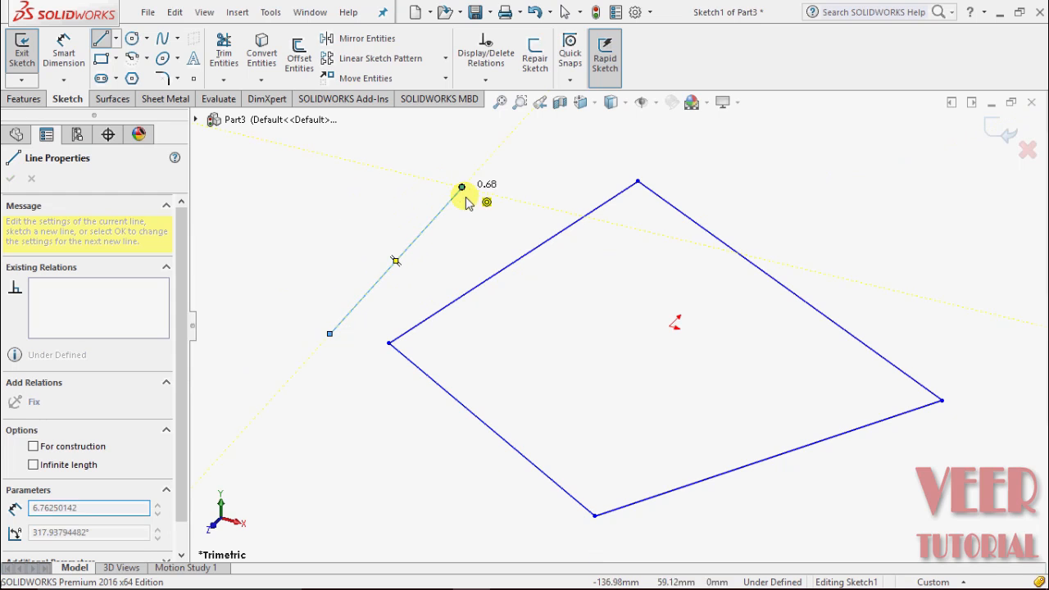
right_click(485, 218)
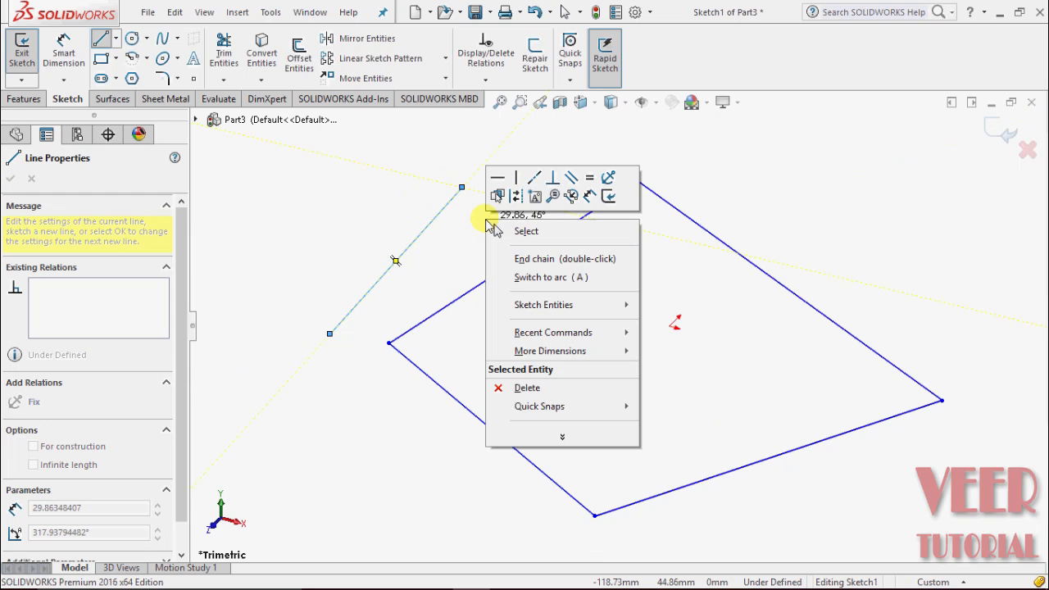
click(571, 263)
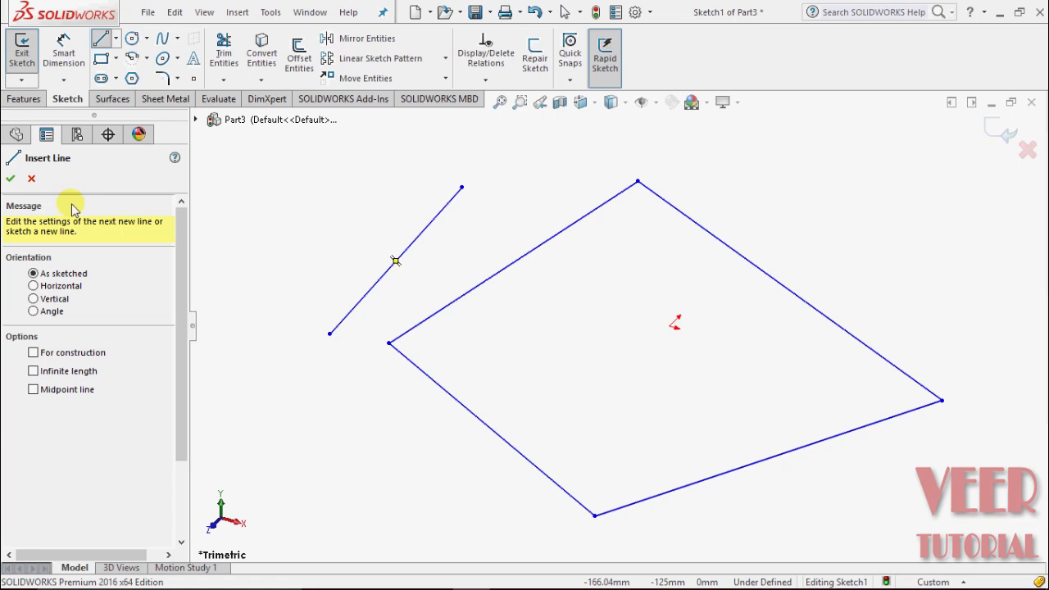
click(31, 179)
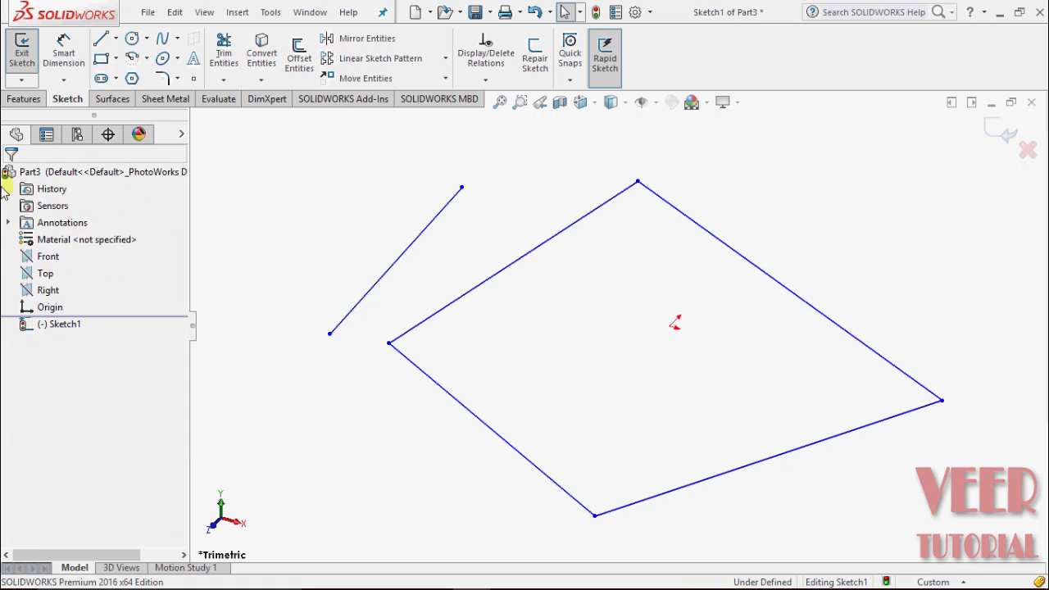
View the sketch normal to its plane and sketch a line about 99 mm long with Horizontal orientation, left of the existing geometry
click(60, 324)
right_click(62, 326)
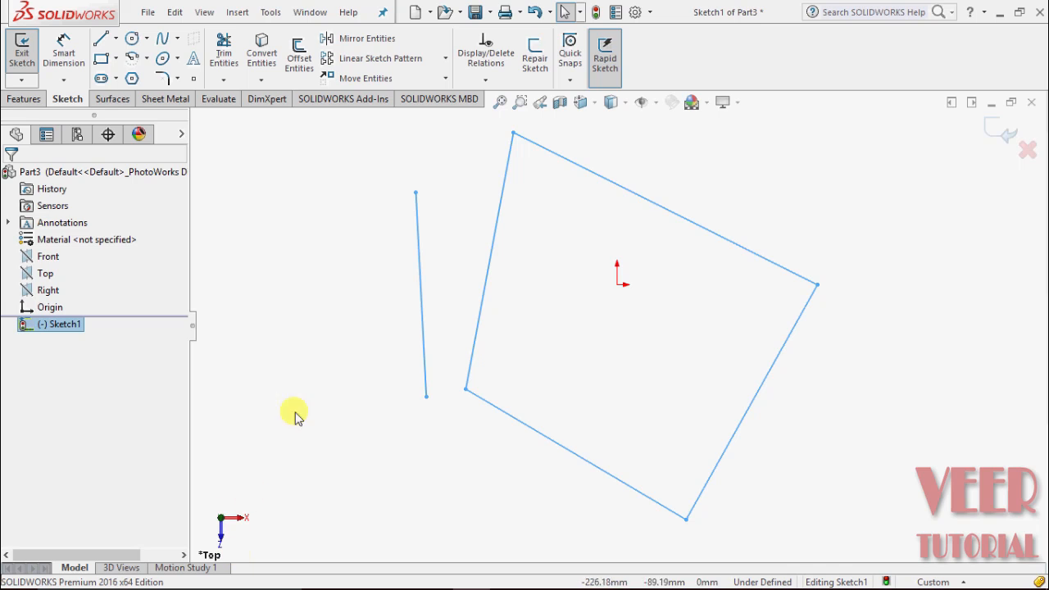
click(119, 41)
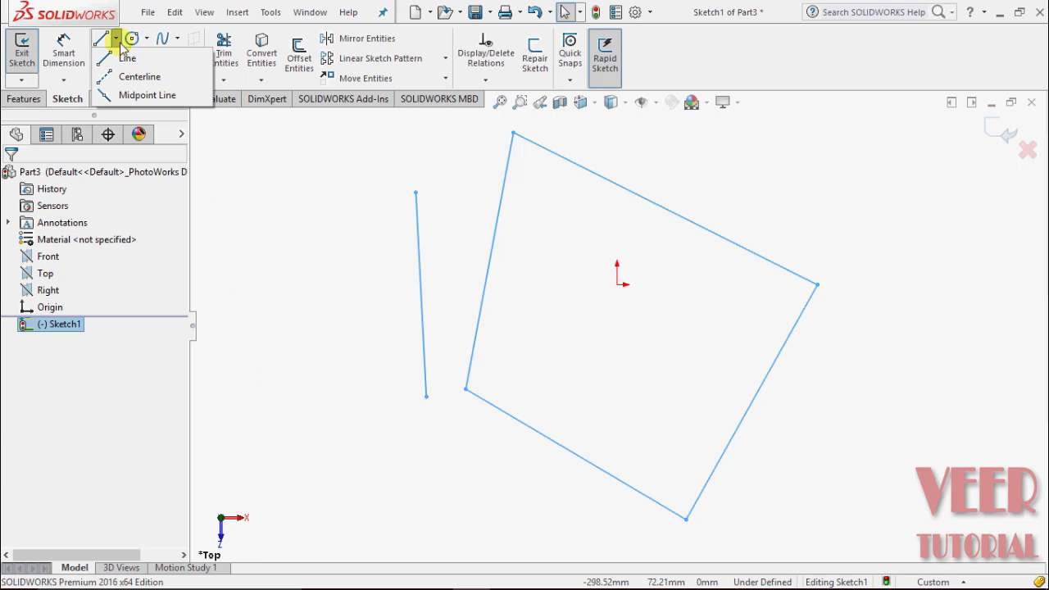
click(125, 59)
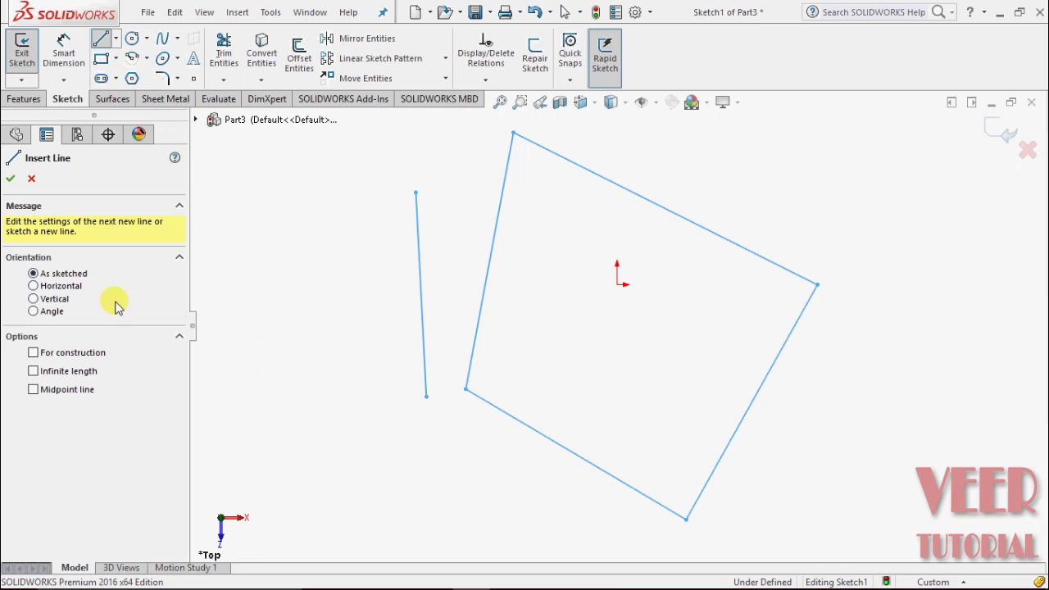
click(49, 287)
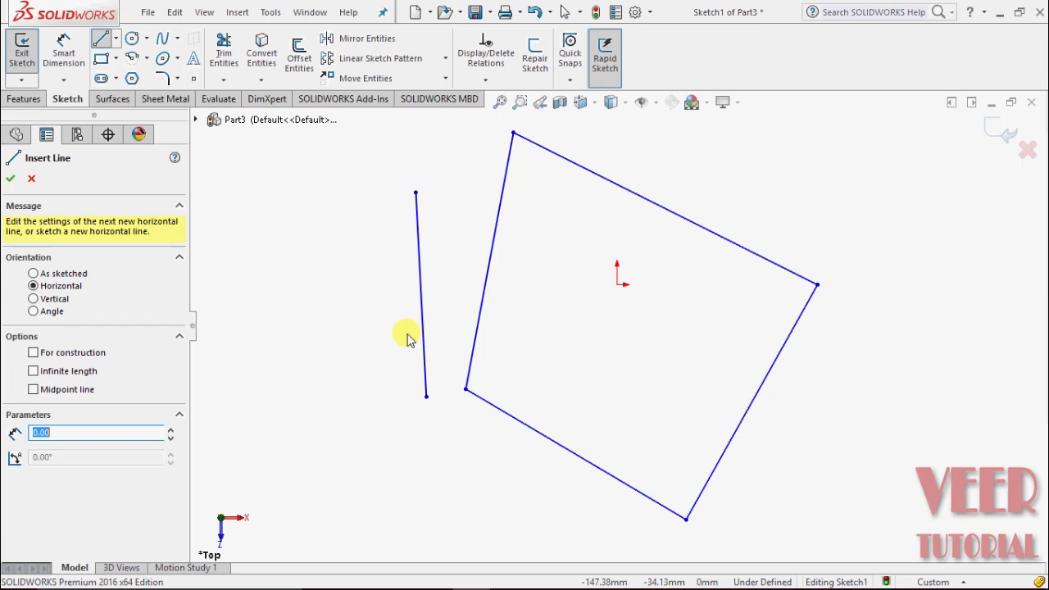
click(246, 379)
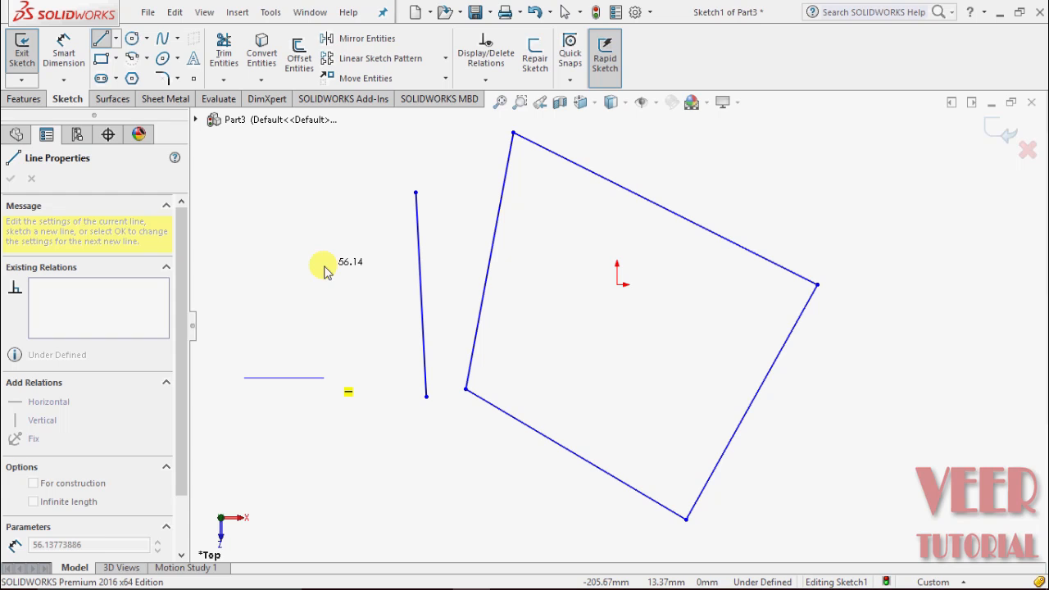
click(386, 368)
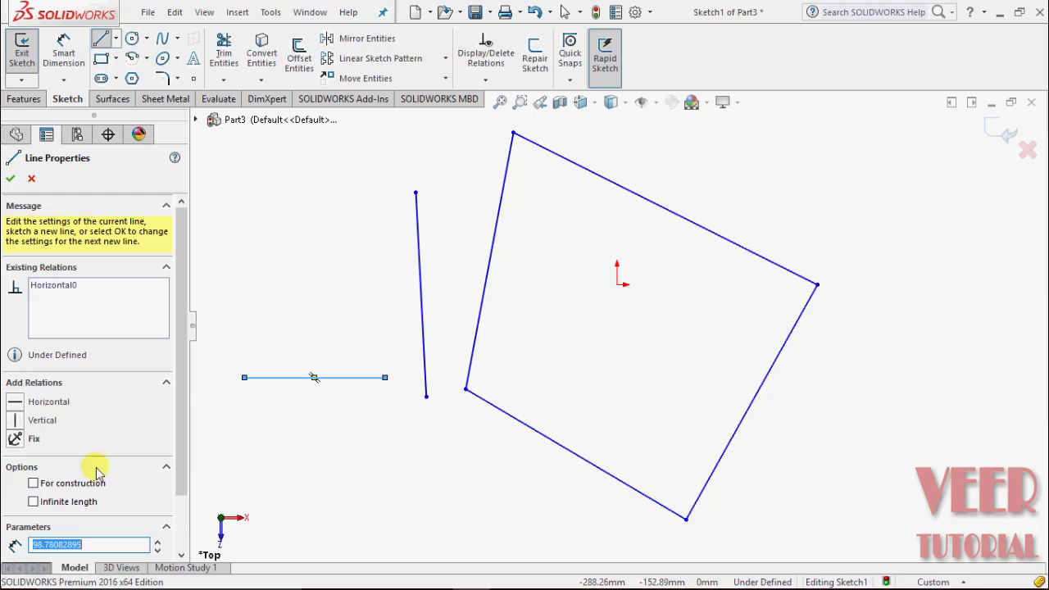
click(10, 179)
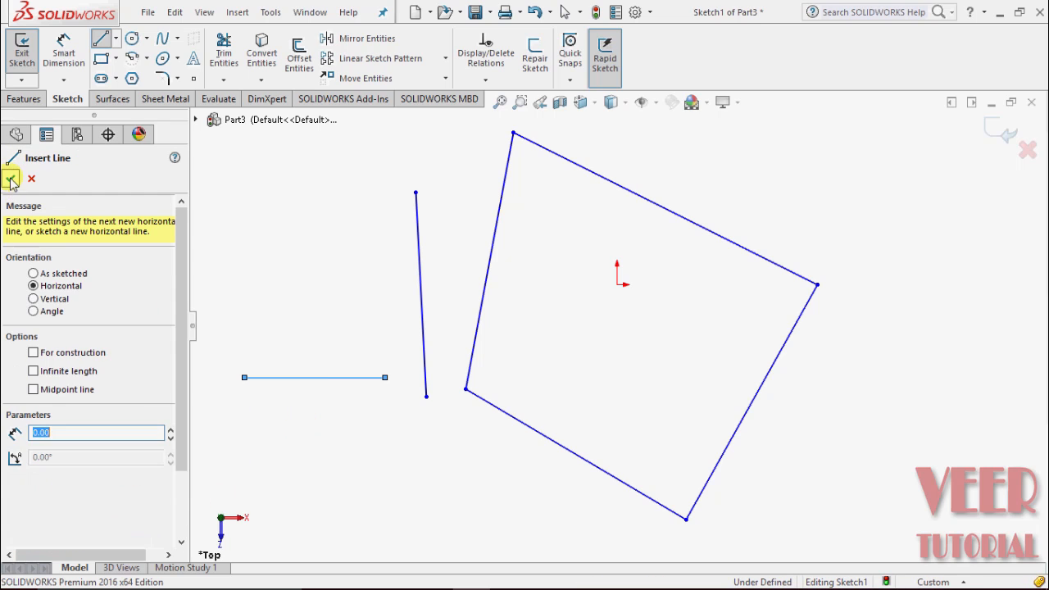
Sketch two separate lines with Vertical orientation right of the outline, about 126 mm and 124 mm long
click(51, 300)
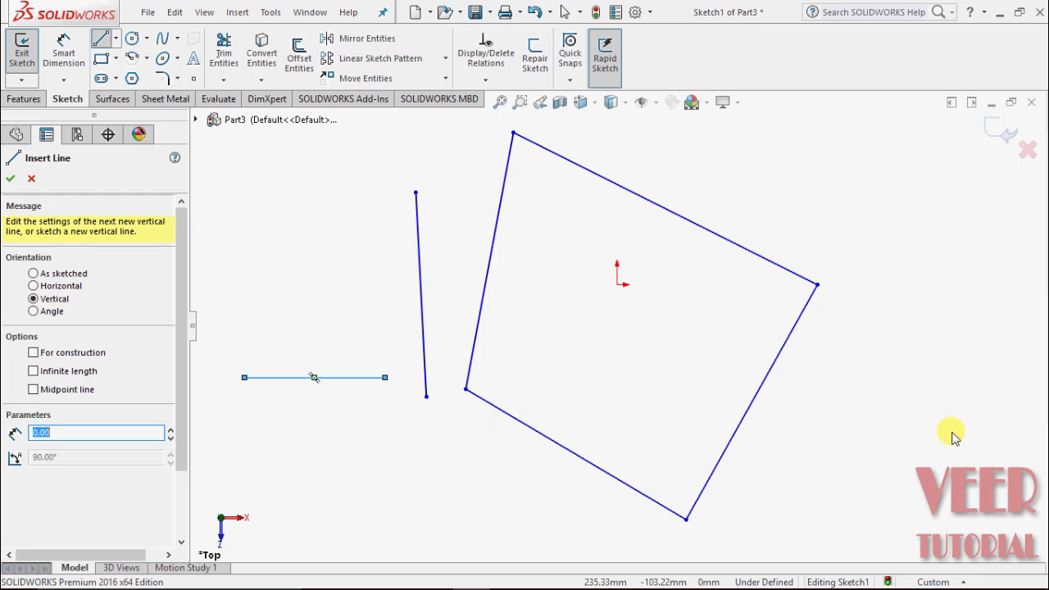
click(898, 451)
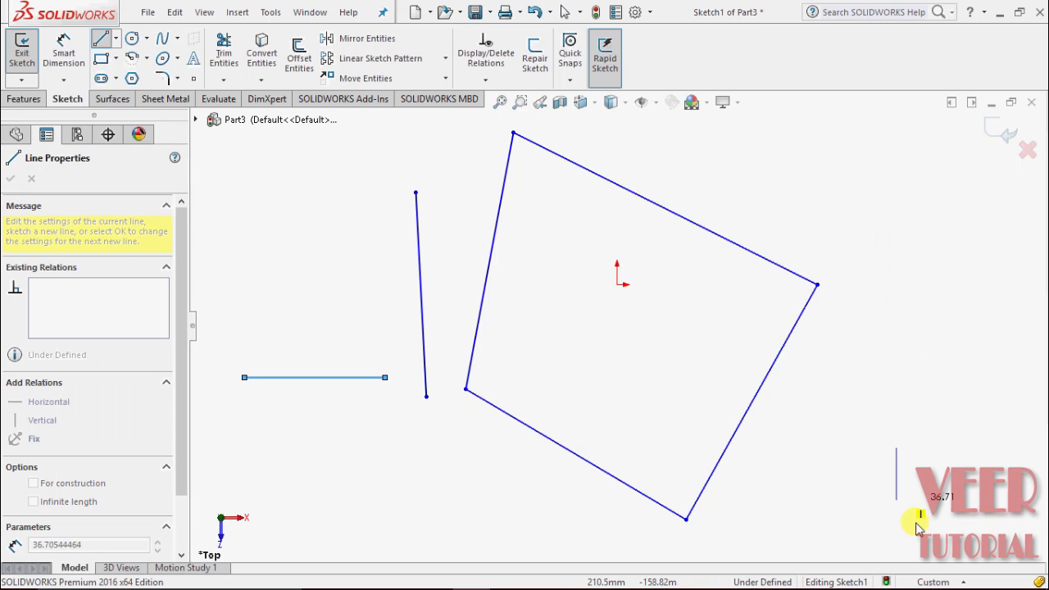
click(899, 271)
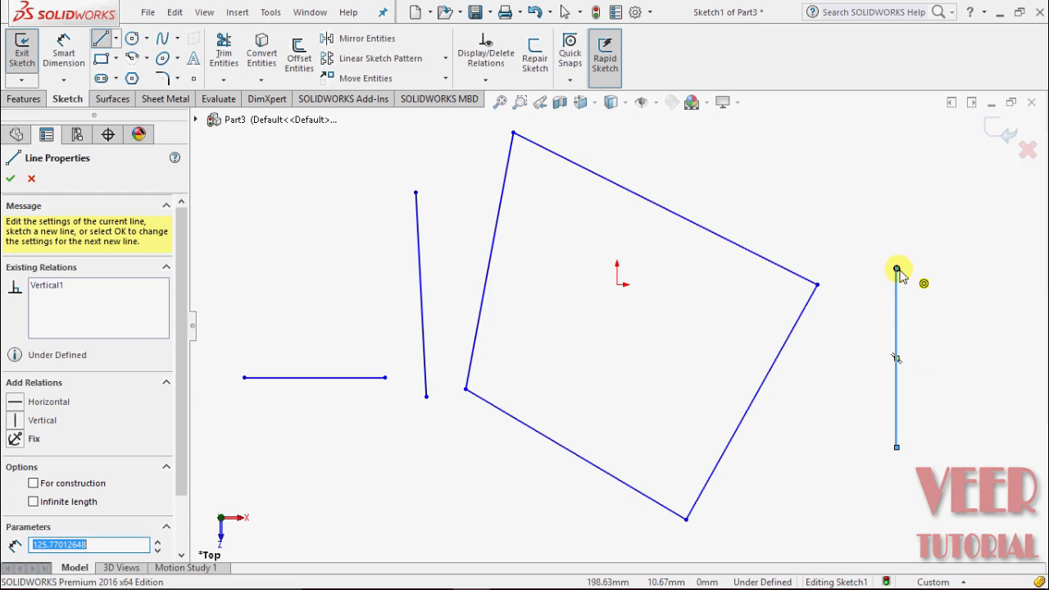
right_click(899, 272)
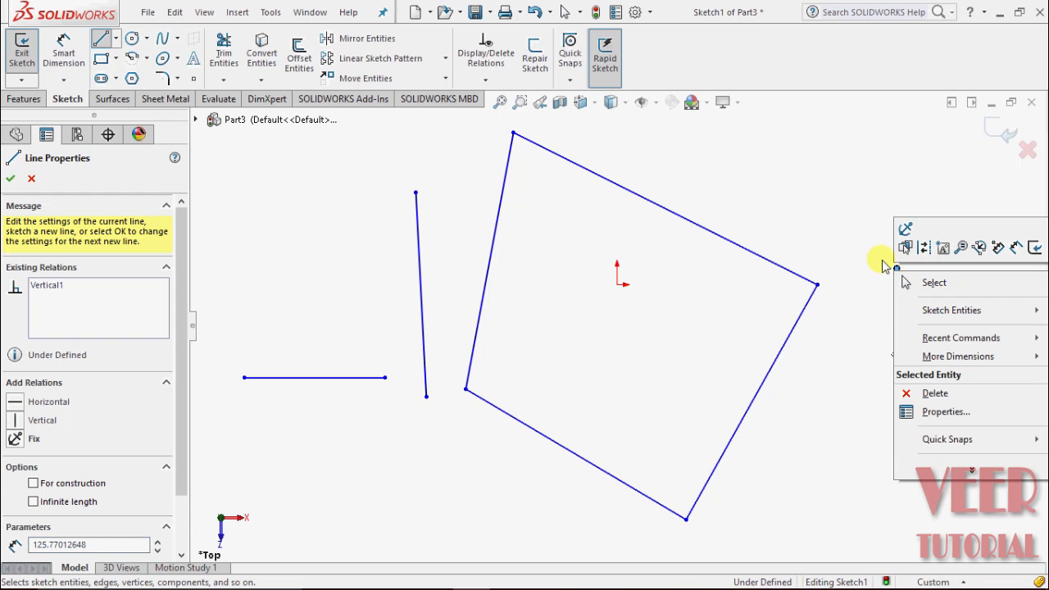
click(849, 246)
click(850, 422)
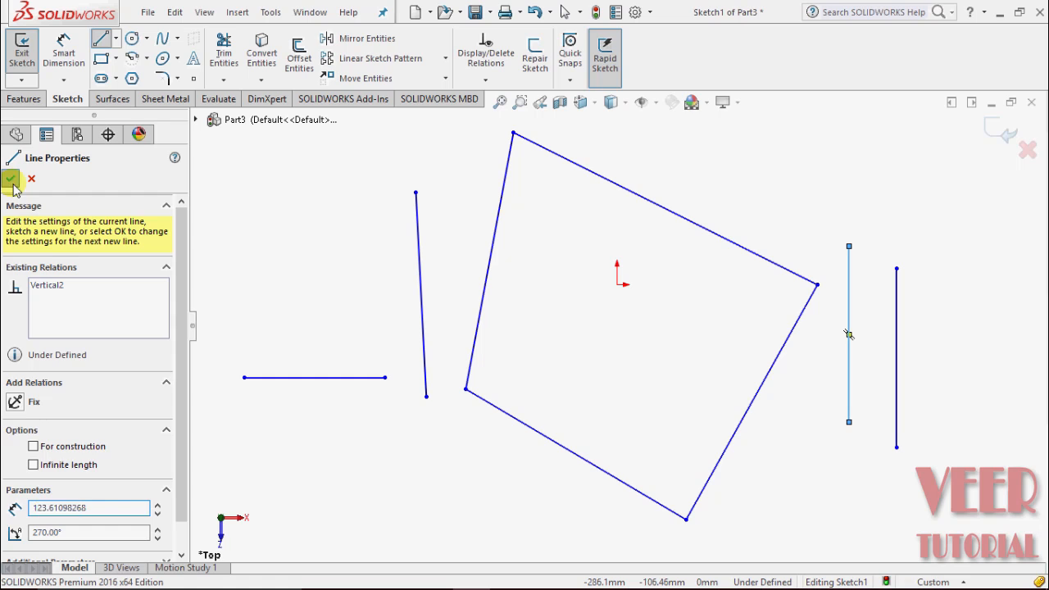
click(11, 179)
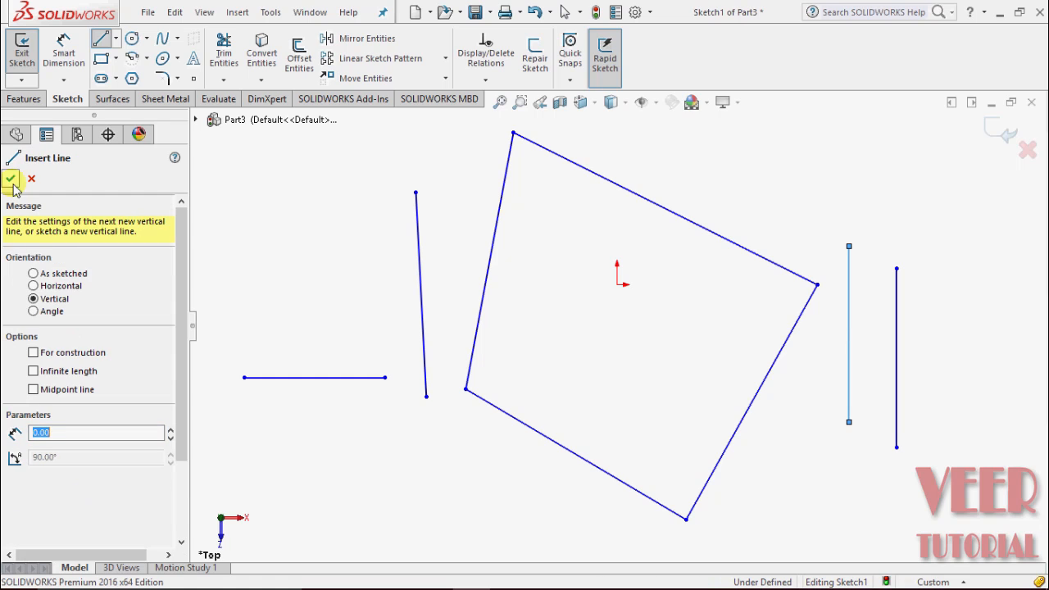
Sketch a line with Angle orientation at 15°, about 158 mm long, crossing the outline's lower-left side
click(44, 314)
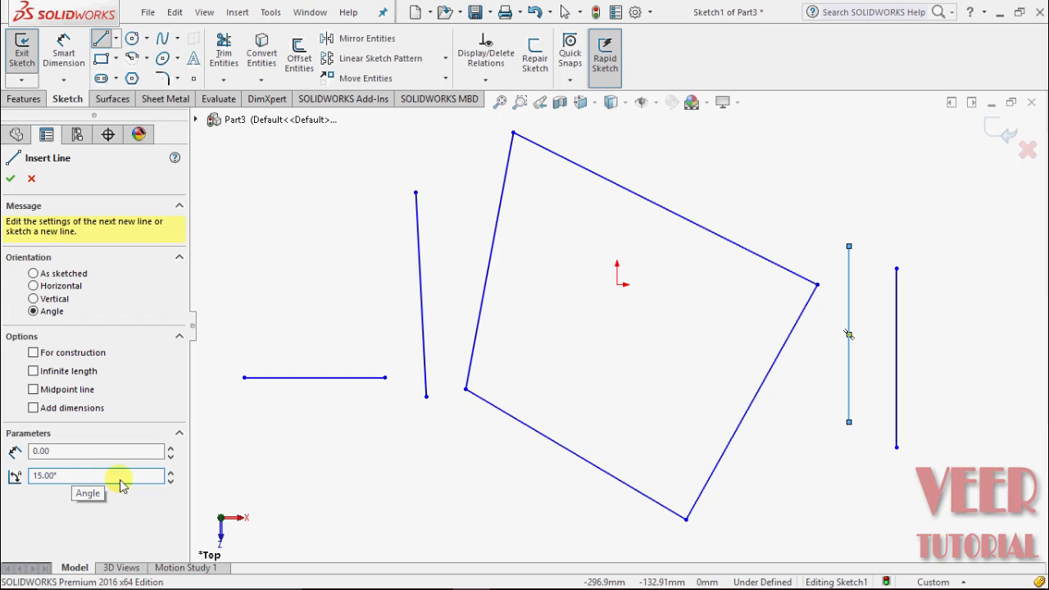
click(326, 464)
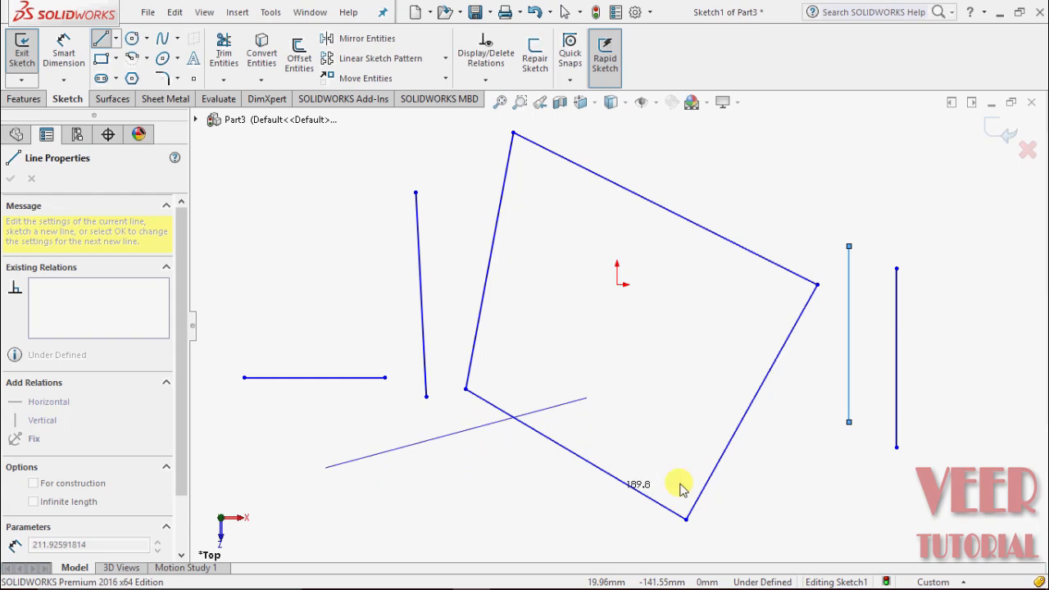
double_click(543, 411)
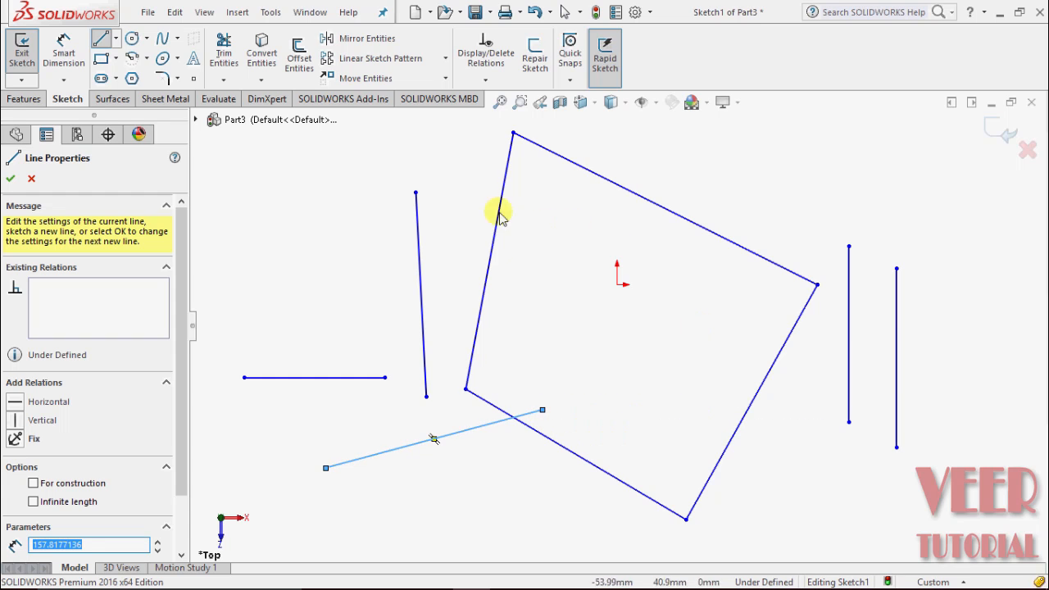
click(9, 178)
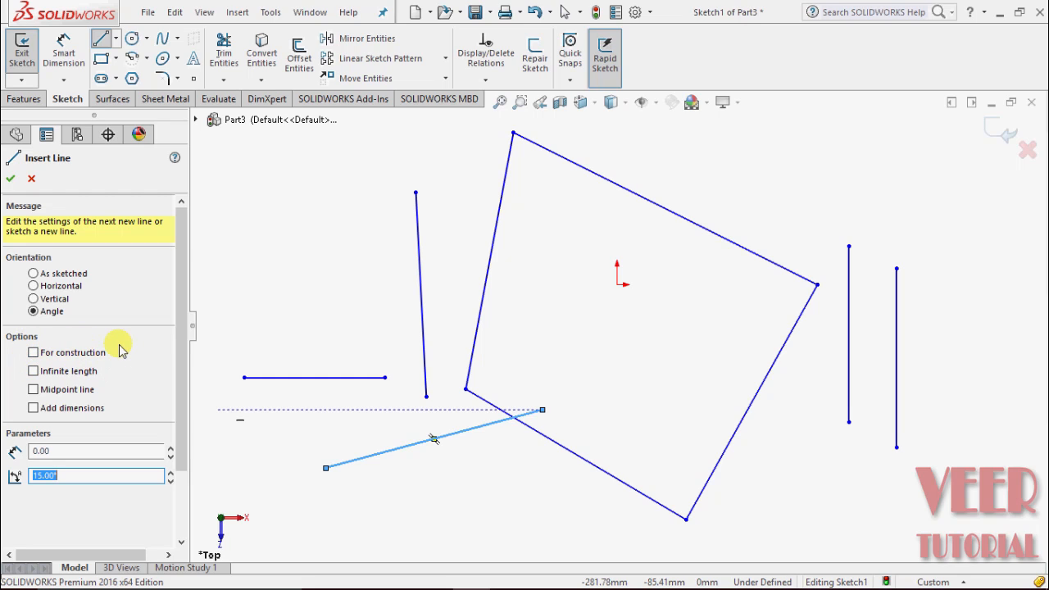
Sketch a long 15° line running down-left from the slanted single line, end the Line command and exit the sketch
click(421, 313)
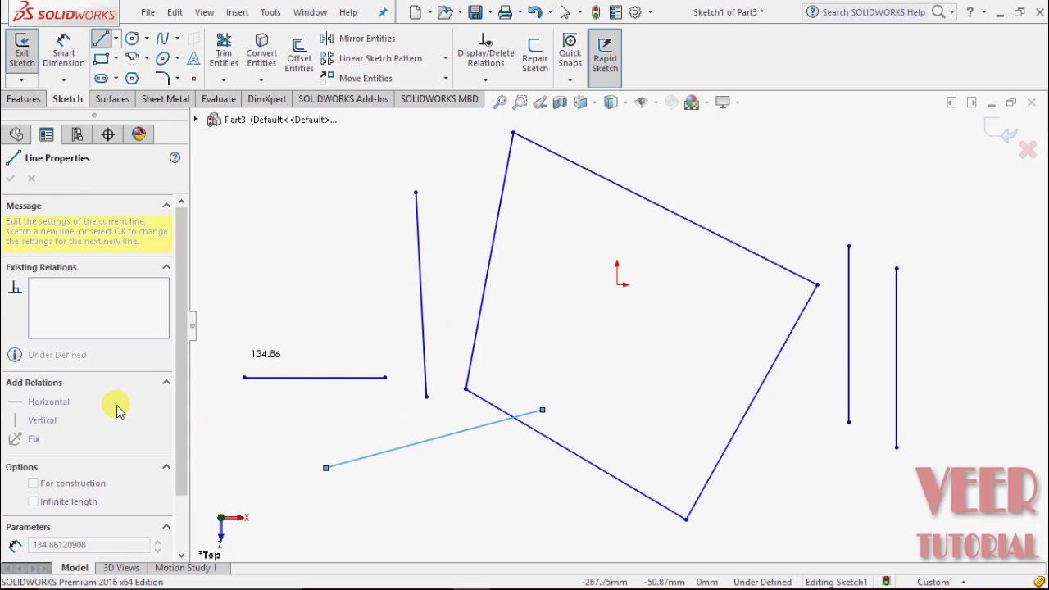
scroll(123, 434, down, 2)
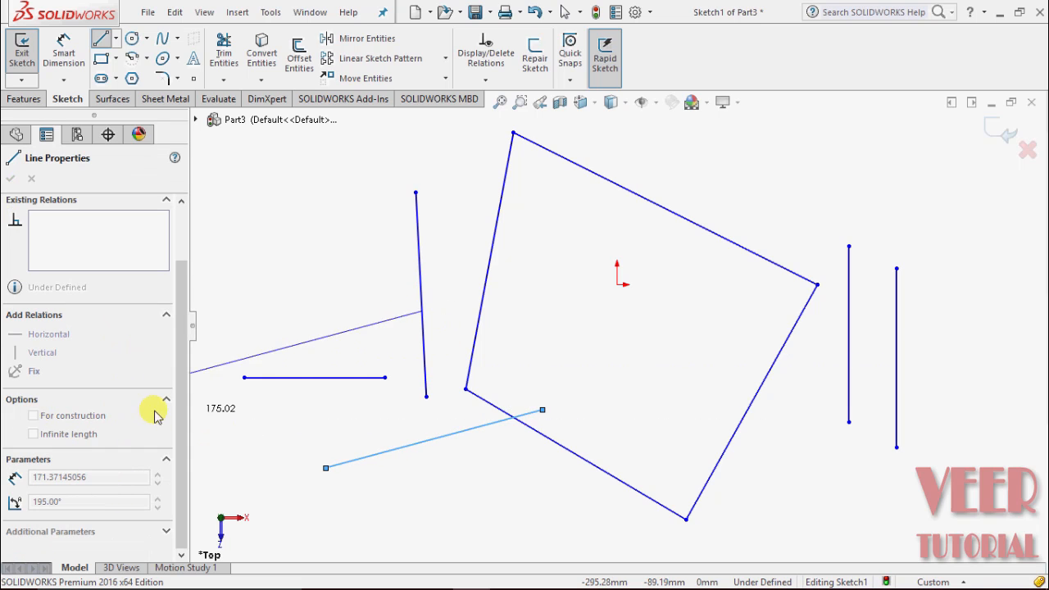
scroll(269, 292, up, 4)
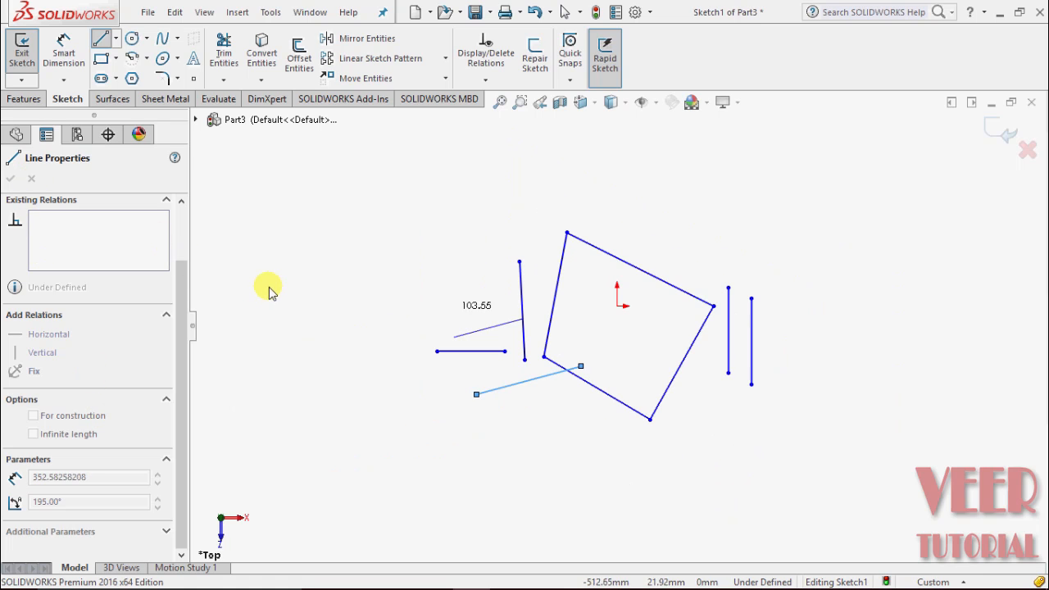
click(272, 274)
key(Escape)
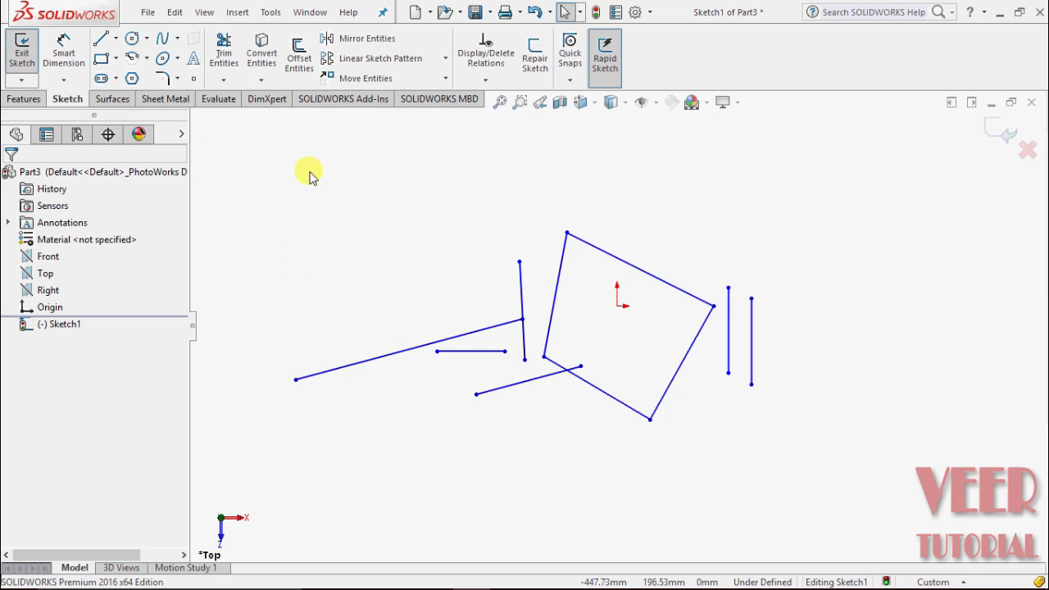
click(1002, 131)
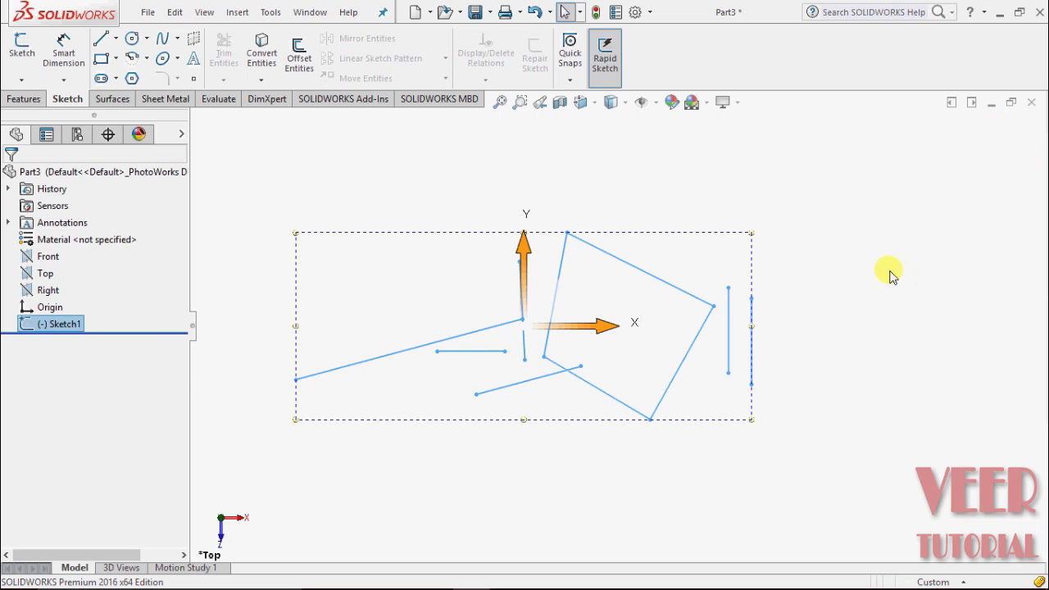
Sketch a horizontal midpoint line in an empty Top plane sketch, extending about 167 mm each side of its midpoint, and exit the sketch
scroll(897, 344, down, 2)
scroll(875, 344, up, 2)
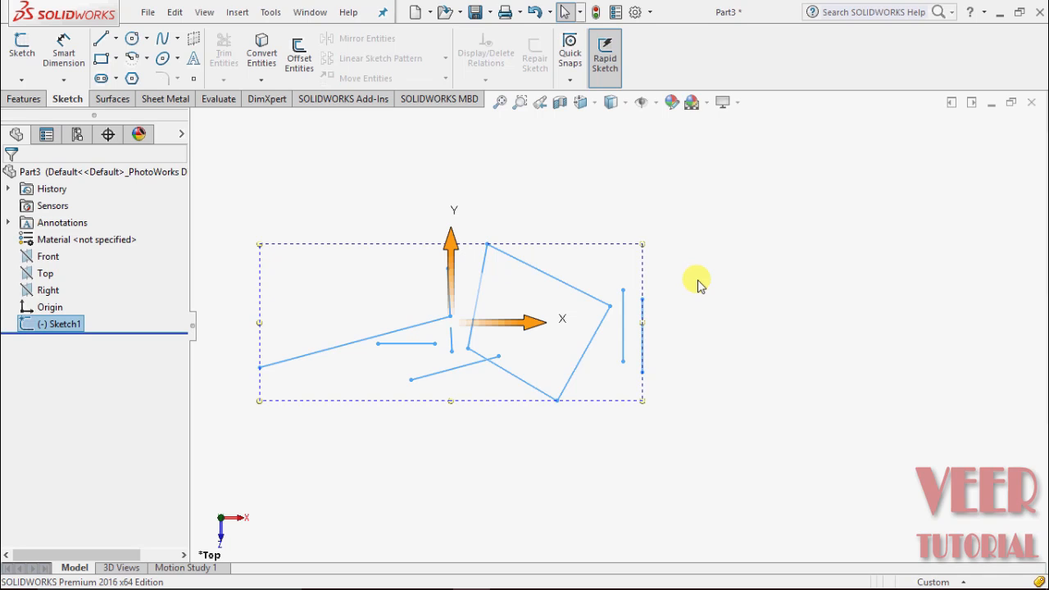
click(118, 39)
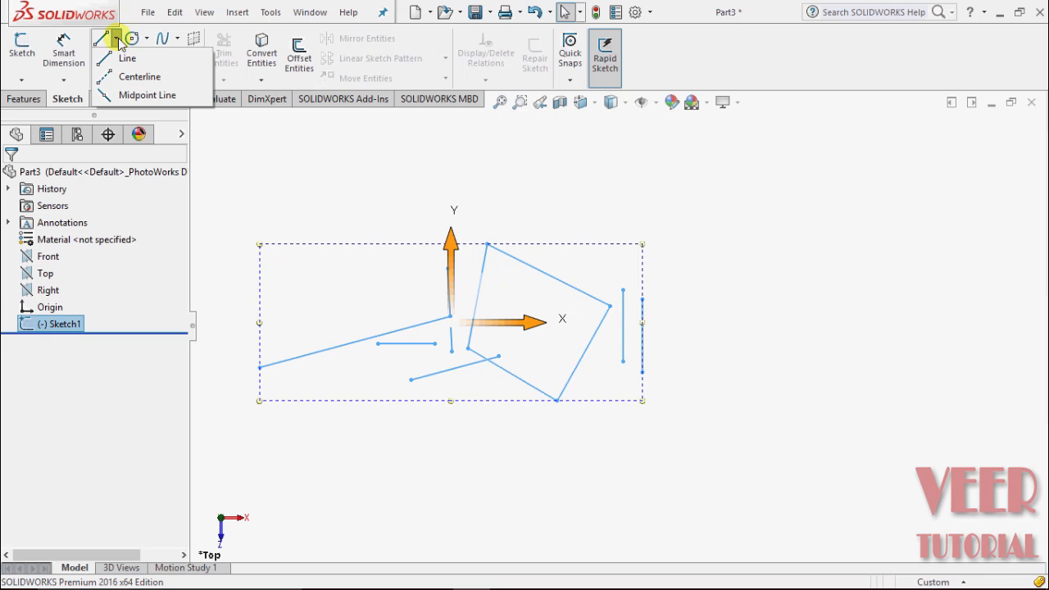
click(131, 95)
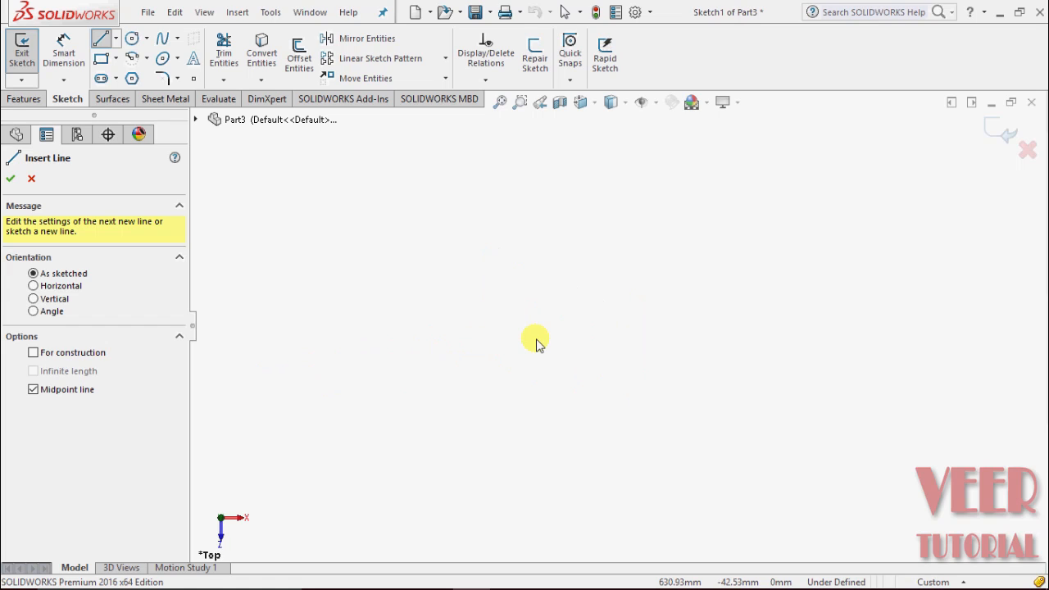
click(537, 338)
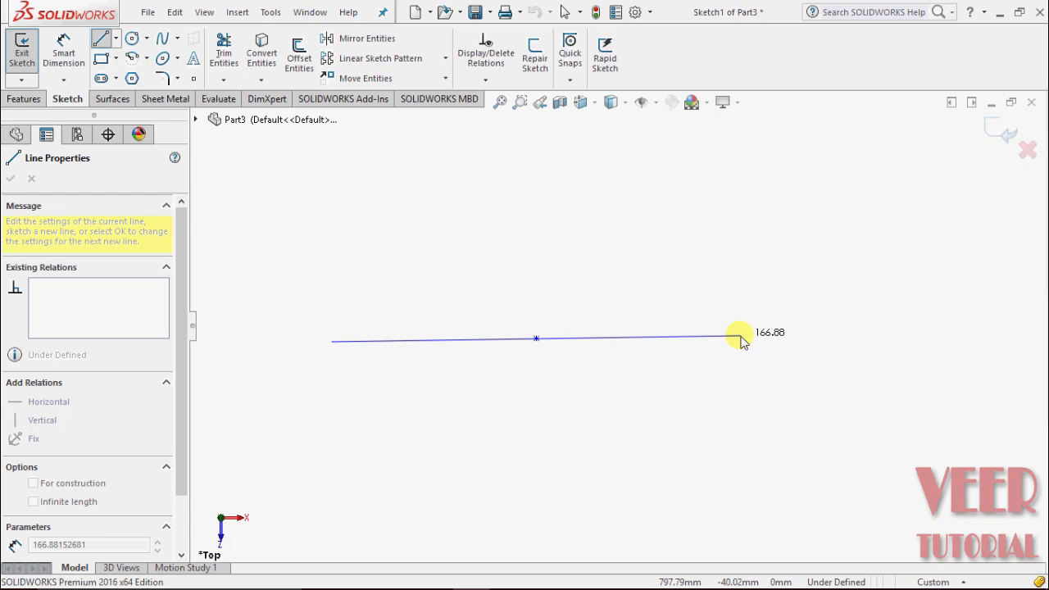
click(741, 338)
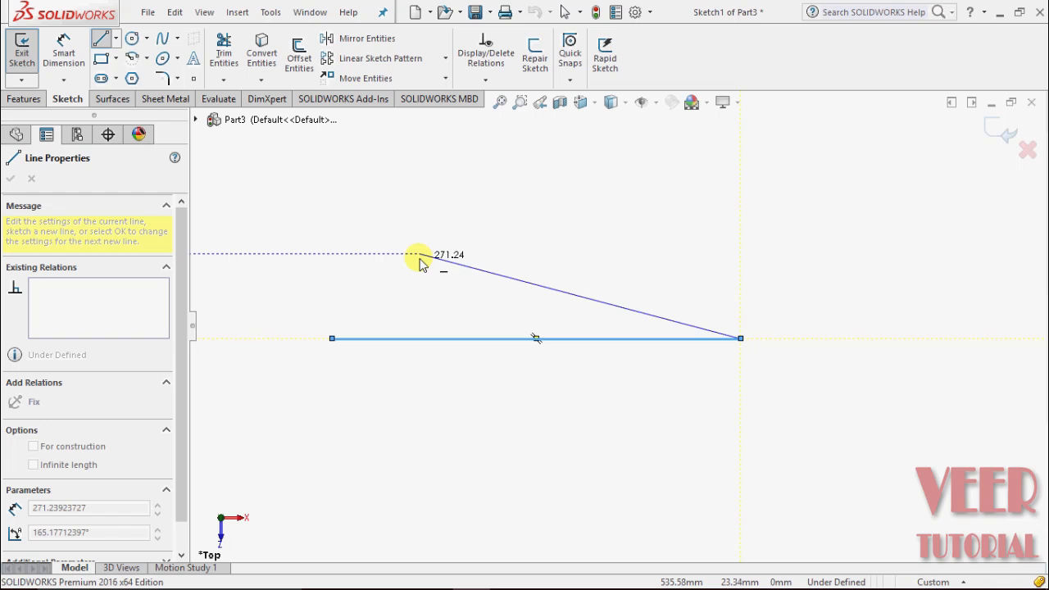
key(Escape)
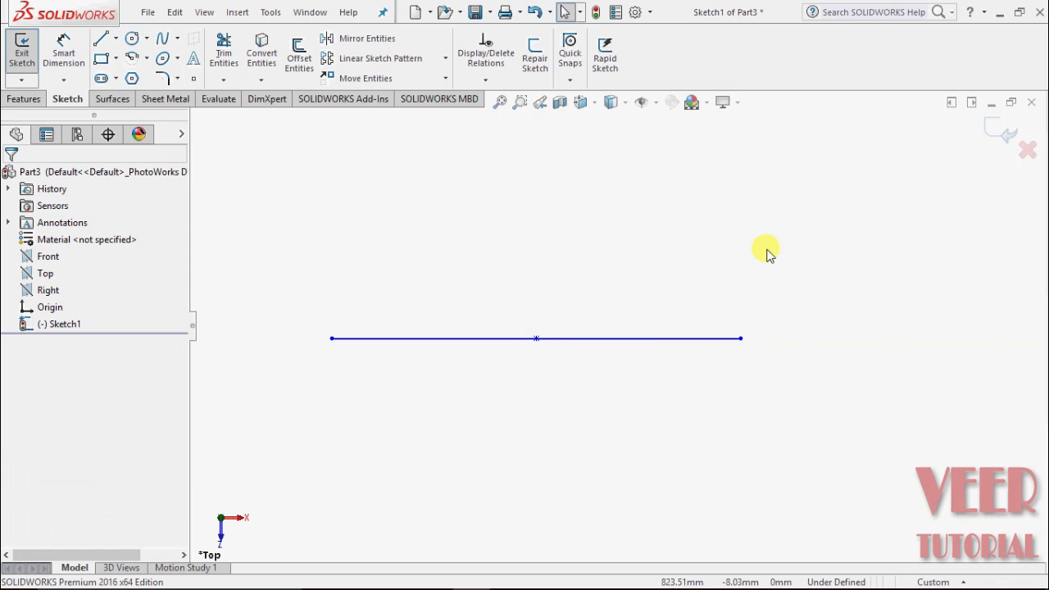
click(20, 61)
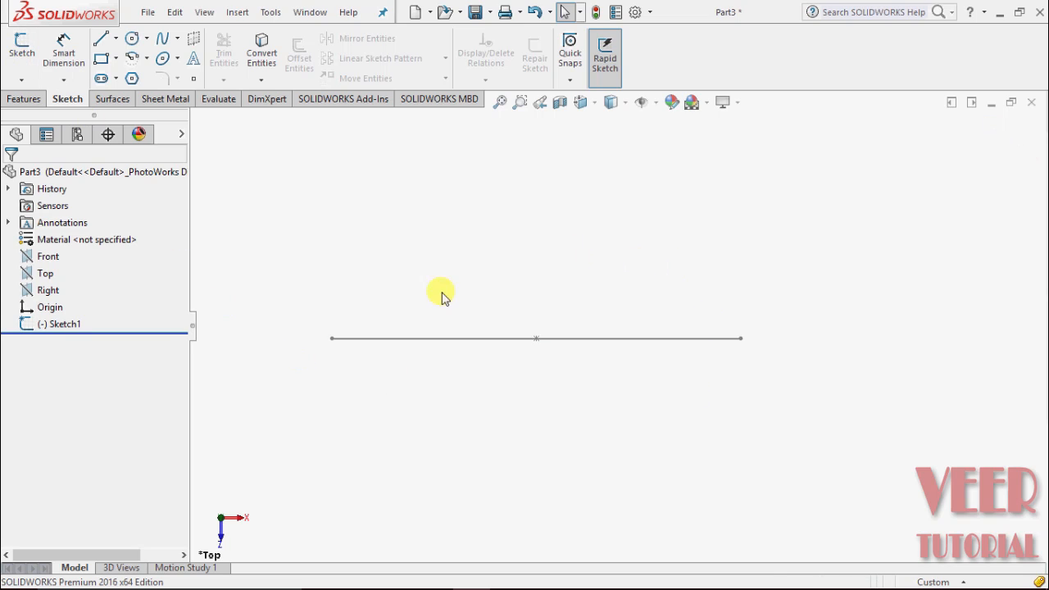